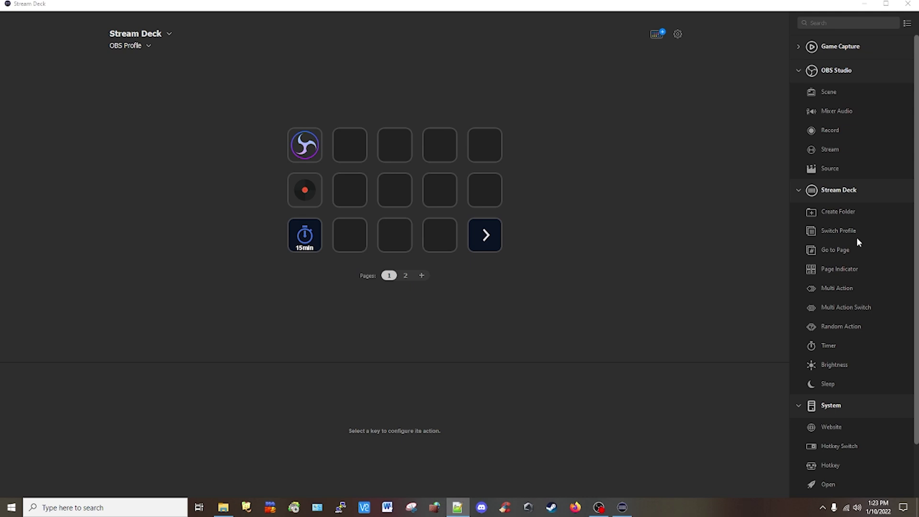
# - Put a Multi Action Switch on an empty key whose state 1 Open action launches CAM OBS\bin\64bit\obs64.exe
pyautogui.moveTo(843, 307); pyautogui.dragTo(391, 186)
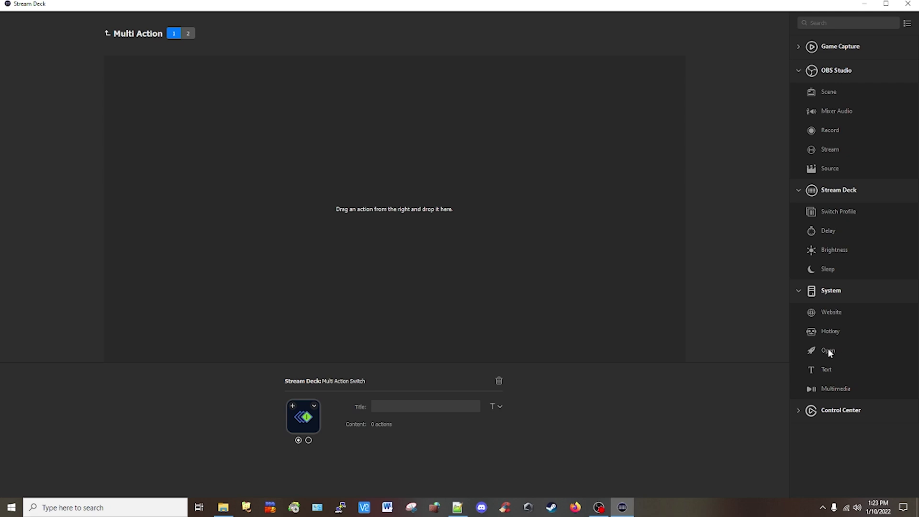
pyautogui.moveTo(829, 350); pyautogui.dragTo(328, 140)
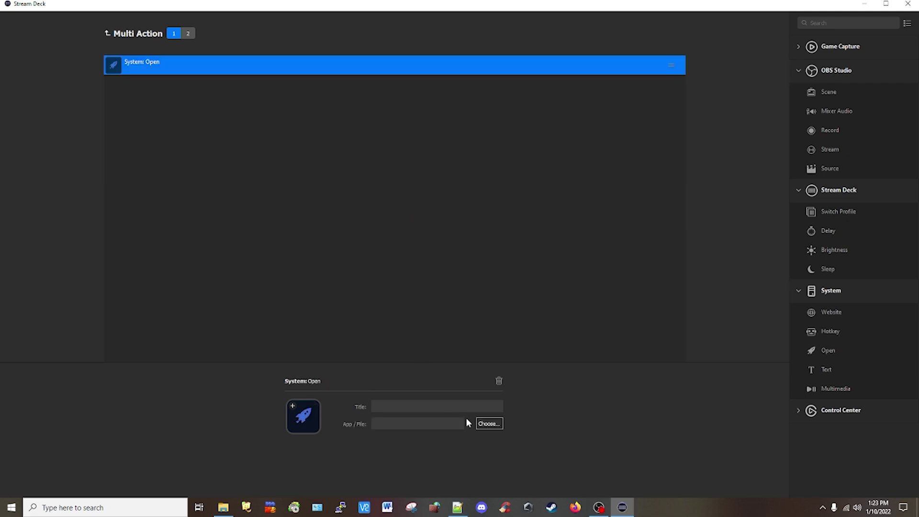
pyautogui.click(489, 425)
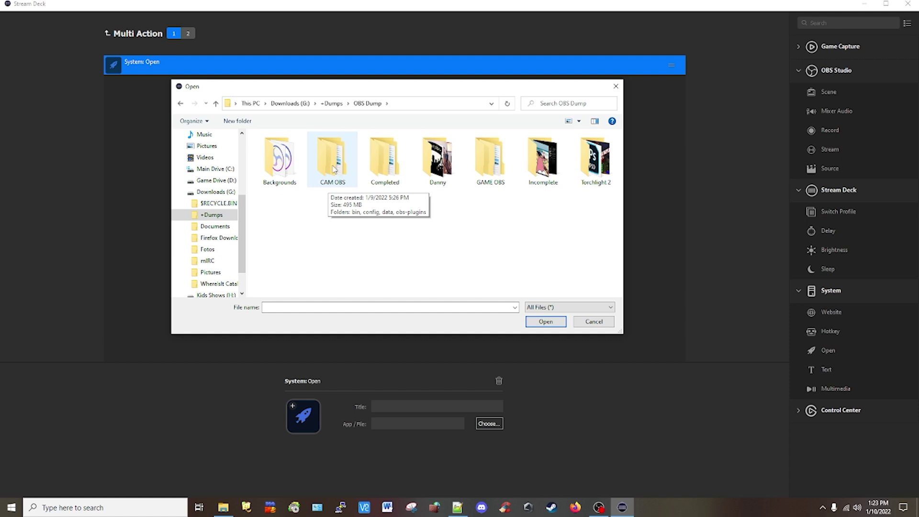
pyautogui.doubleClick(334, 168)
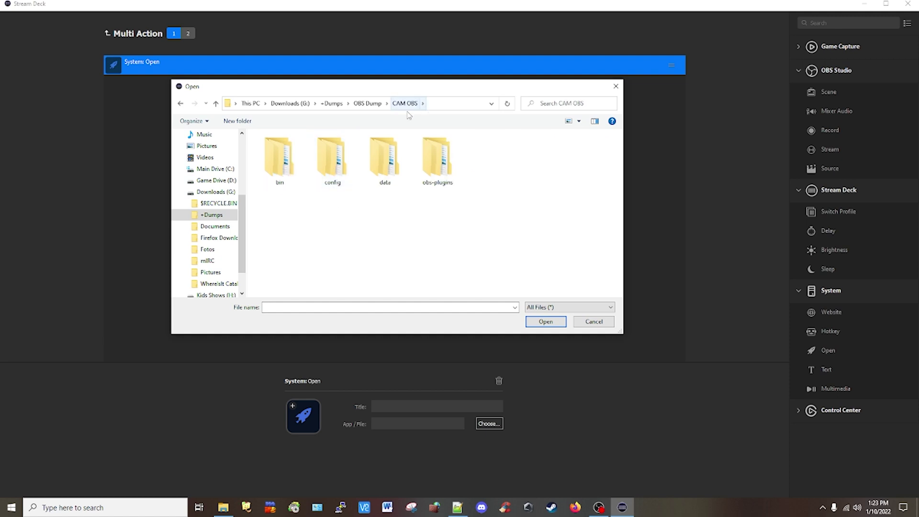
pyautogui.doubleClick(283, 169)
pyautogui.press('Down')
pyautogui.press('Return')
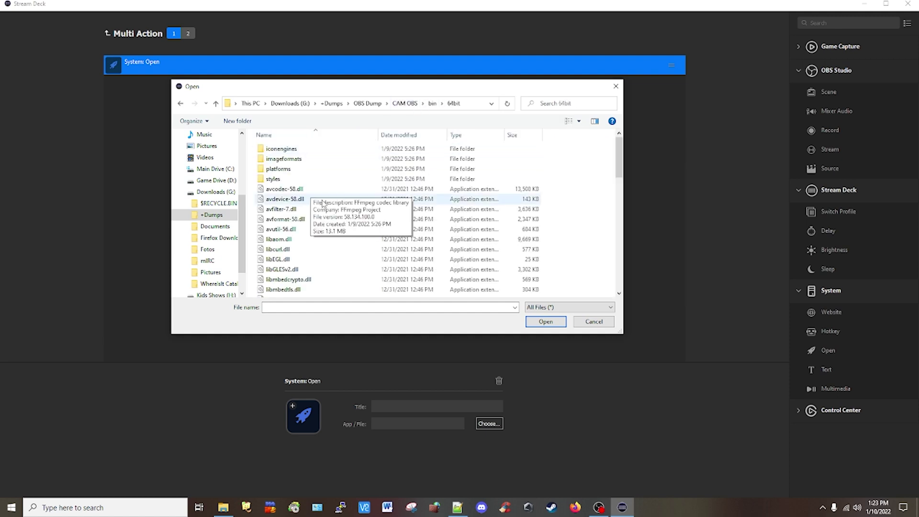
pyautogui.scroll(-1, 324, 255)
pyautogui.scroll(-7, 324, 255)
pyautogui.doubleClick(293, 259)
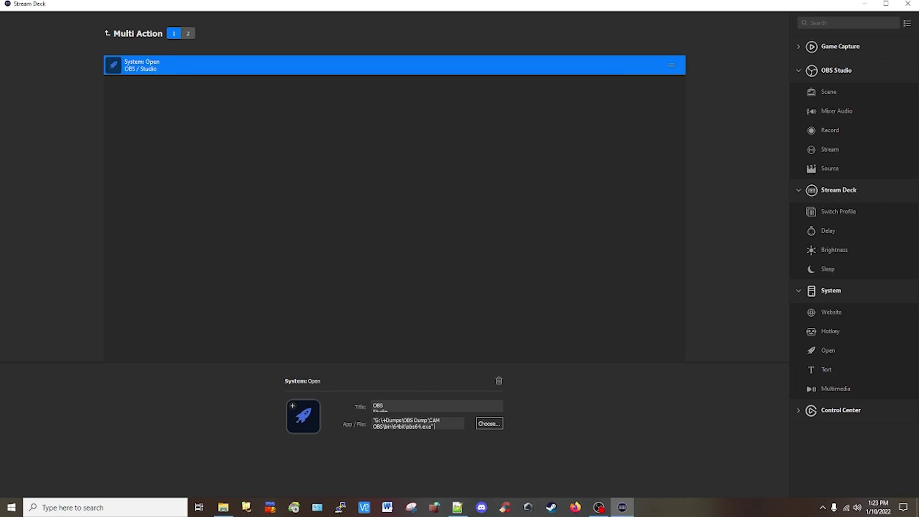
# - Append the --portable argument and title the launch action CAM OBS
pyautogui.write('--portable')
pyautogui.click(406, 406)
pyautogui.hotkey('ctrl', 'a')
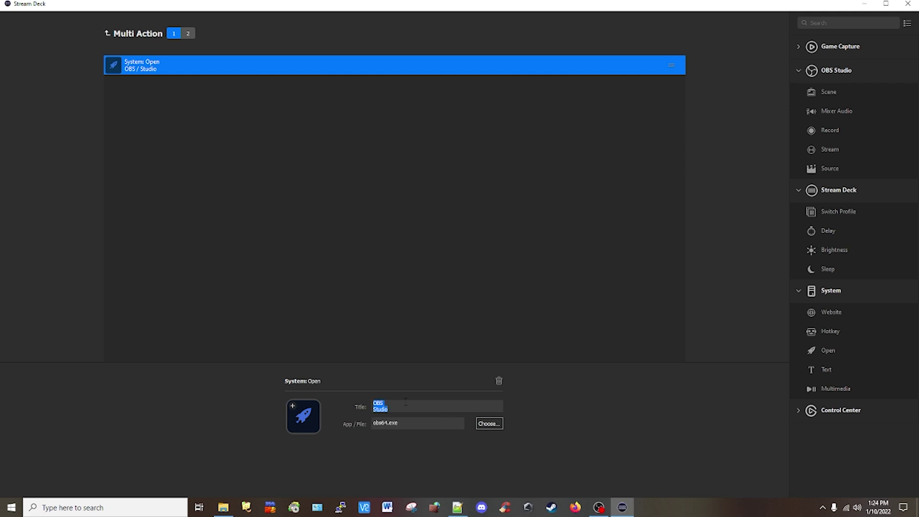
pyautogui.write('CAM OBS')
pyautogui.click(143, 70)
# - Add a second Open action launching GAME OBS\bin\64bit\obs64.exe with --portable
pyautogui.moveTo(824, 349); pyautogui.dragTo(127, 126)
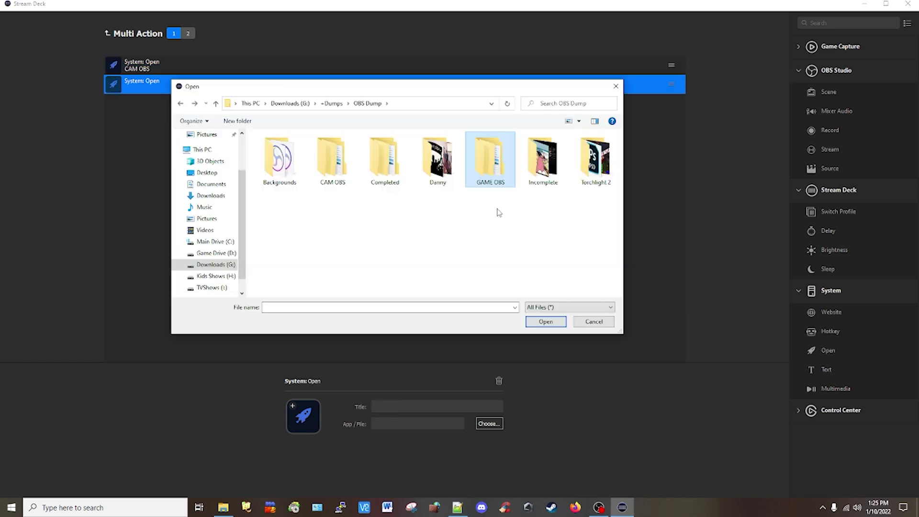
pyautogui.doubleClick(492, 159)
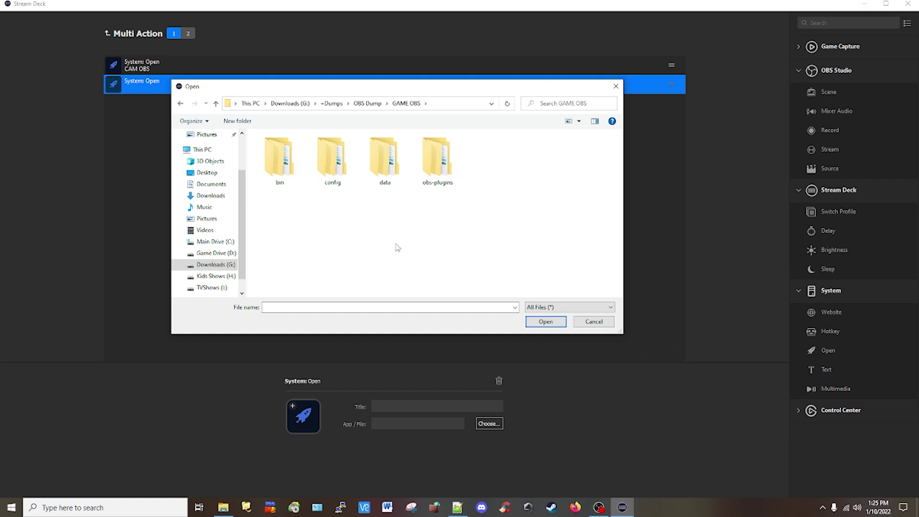
pyautogui.doubleClick(283, 163)
pyautogui.doubleClick(283, 163)
pyautogui.scroll(-10, 281, 182)
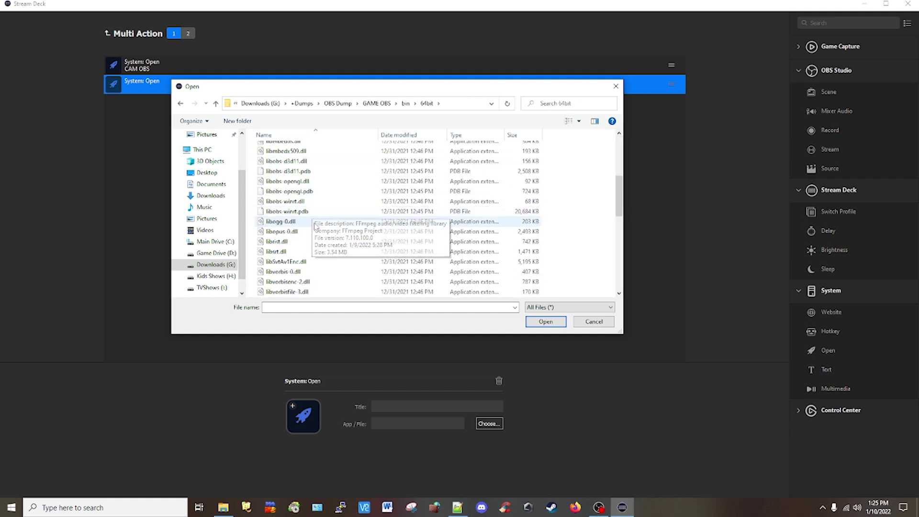
pyautogui.scroll(5, 280, 182)
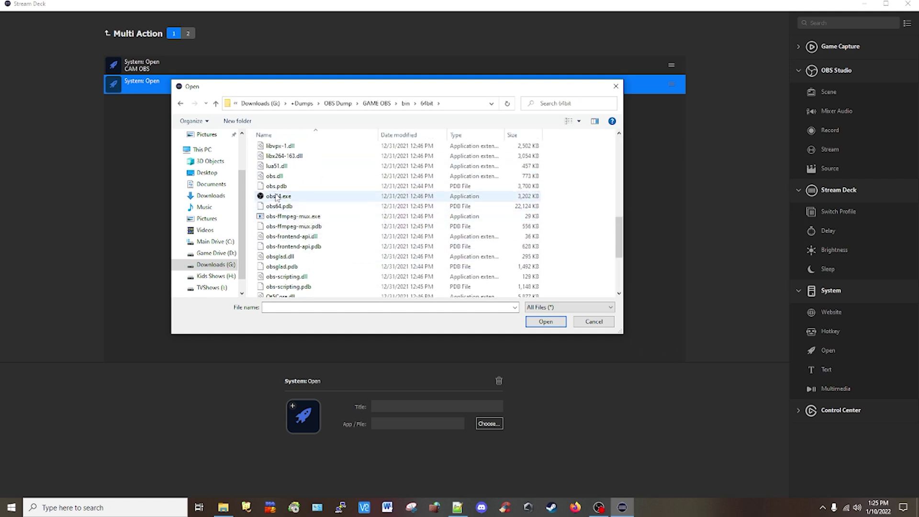
pyautogui.doubleClick(283, 196)
pyautogui.write('--portable')
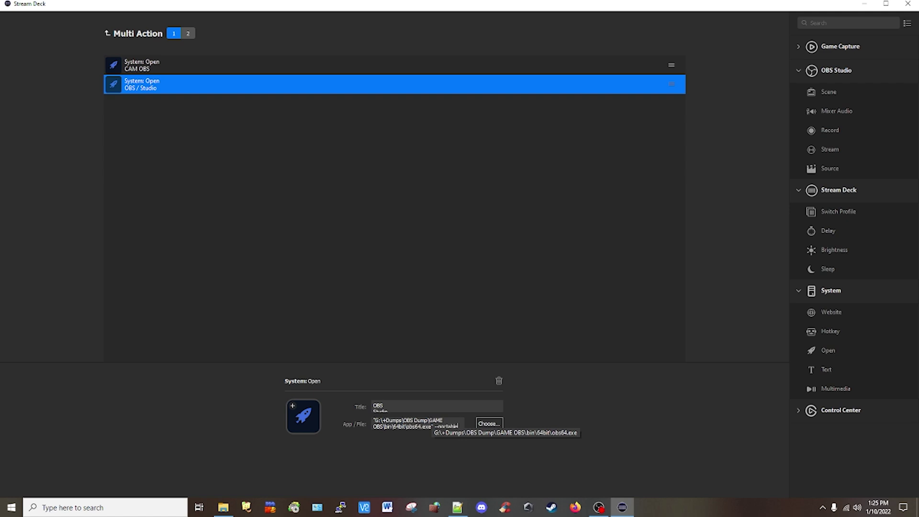
# - Title it GAME OBS, review both launch actions, and switch to the empty second state
pyautogui.tripleClick(380, 407)
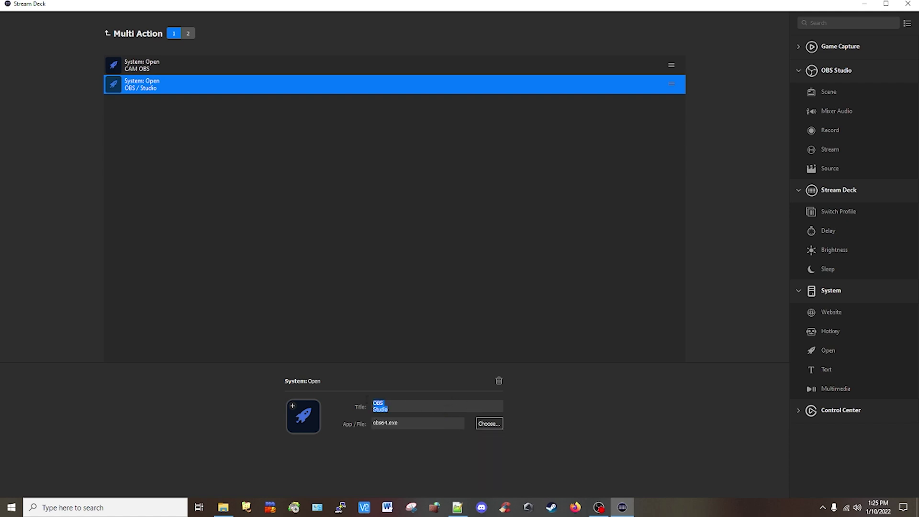
pyautogui.write('GAME OBS')
pyautogui.click(165, 68)
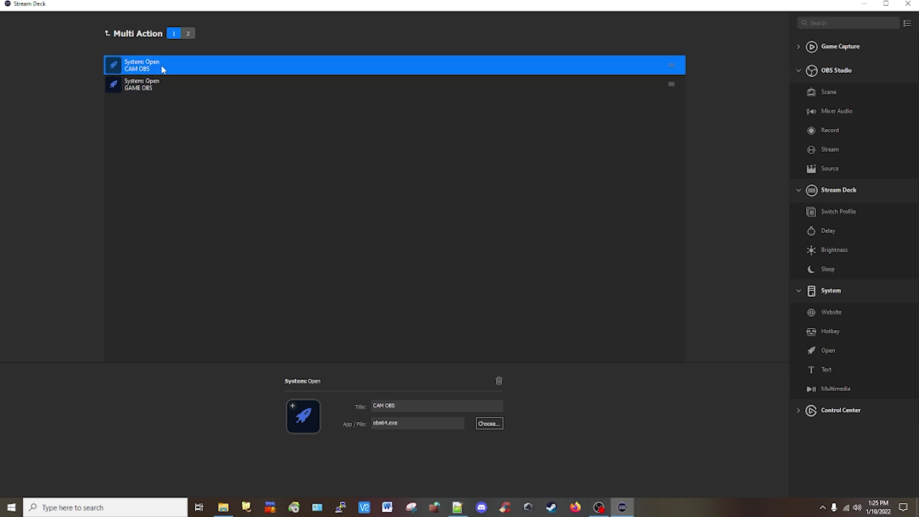
pyautogui.click(156, 87)
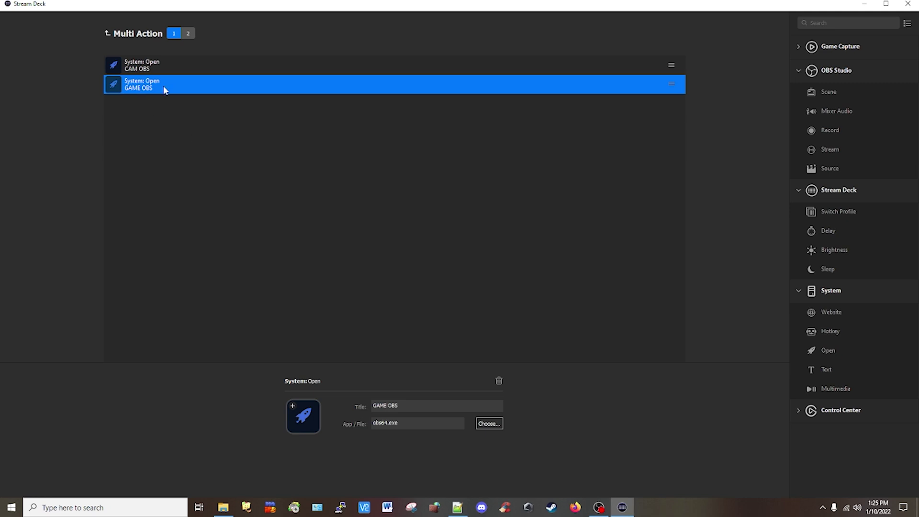
pyautogui.click(180, 44)
pyautogui.click(189, 34)
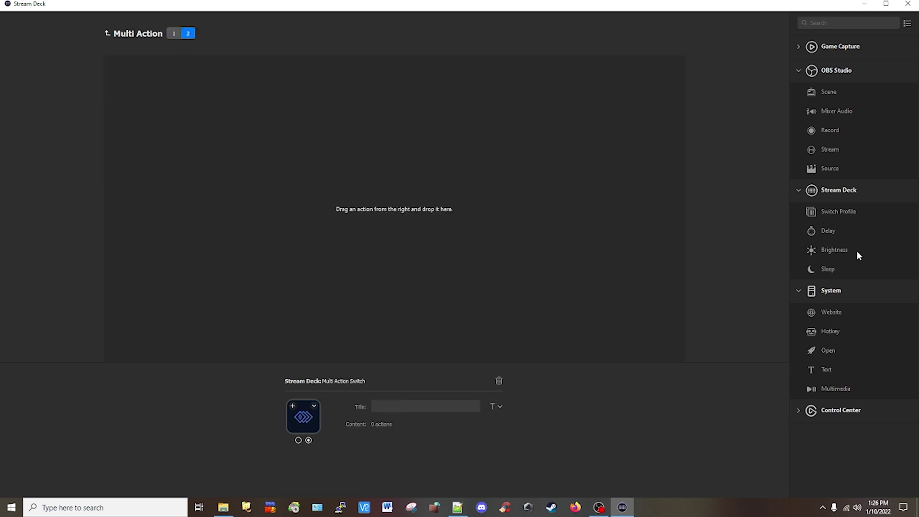
# - Add a Hotkey action to state 2 that sends Alt+F4
pyautogui.moveTo(827, 329); pyautogui.dragTo(216, 140)
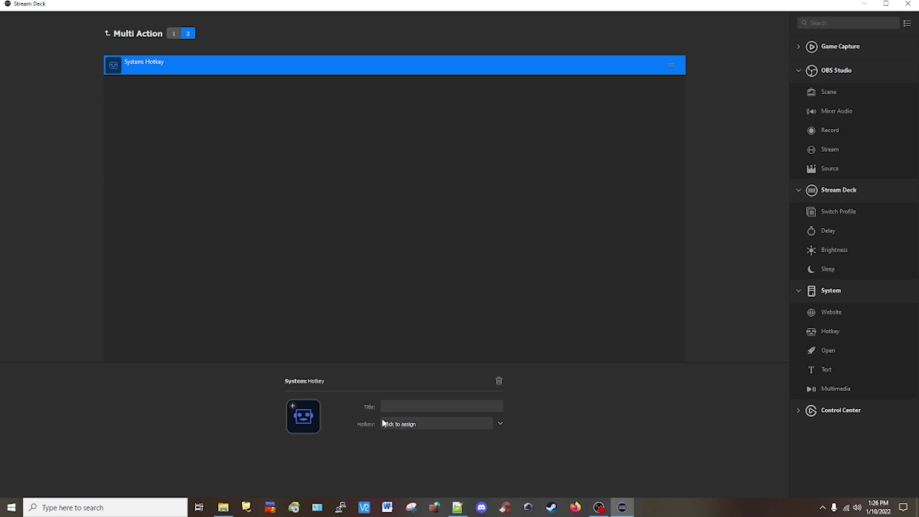
pyautogui.click(424, 427)
pyautogui.press('alt')
pyautogui.hotkey('alt', 'F4')
# - Duplicate the Alt+F4 hotkey action, check both copies, and return to the key layout
pyautogui.hotkey('ctrl', 'd')
pyautogui.rightClick(188, 69)
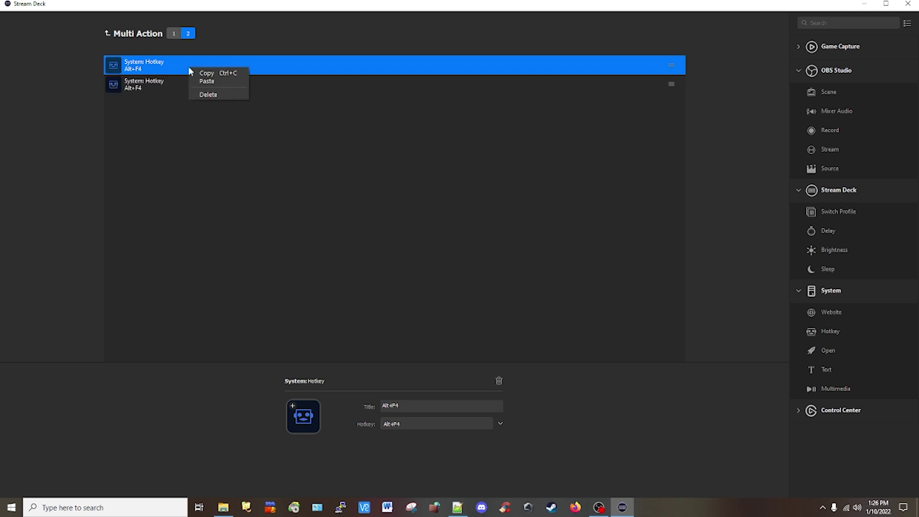
pyautogui.click(209, 82)
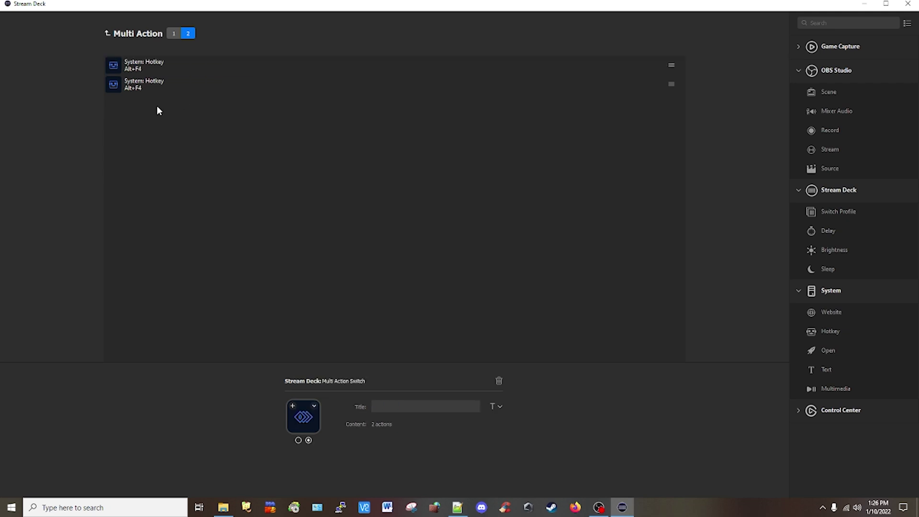
pyautogui.click(140, 86)
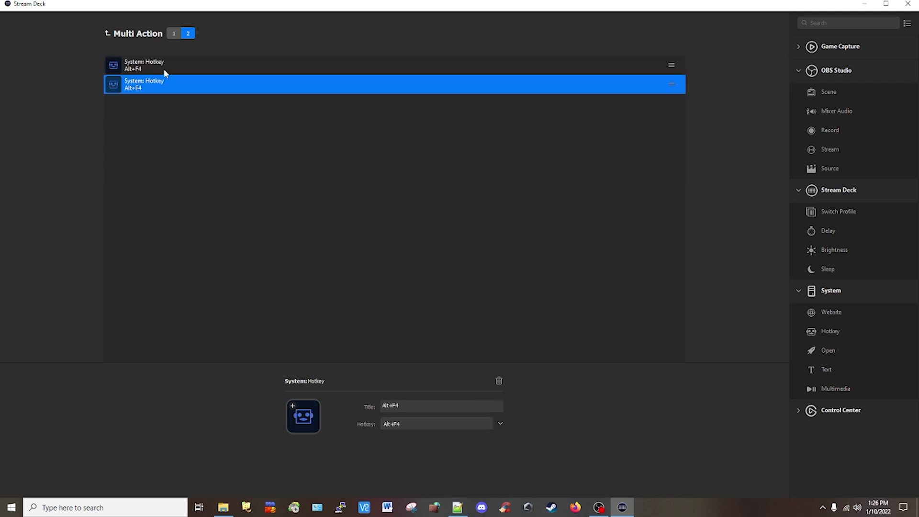
pyautogui.click(163, 68)
pyautogui.click(160, 84)
pyautogui.click(165, 62)
pyautogui.click(110, 34)
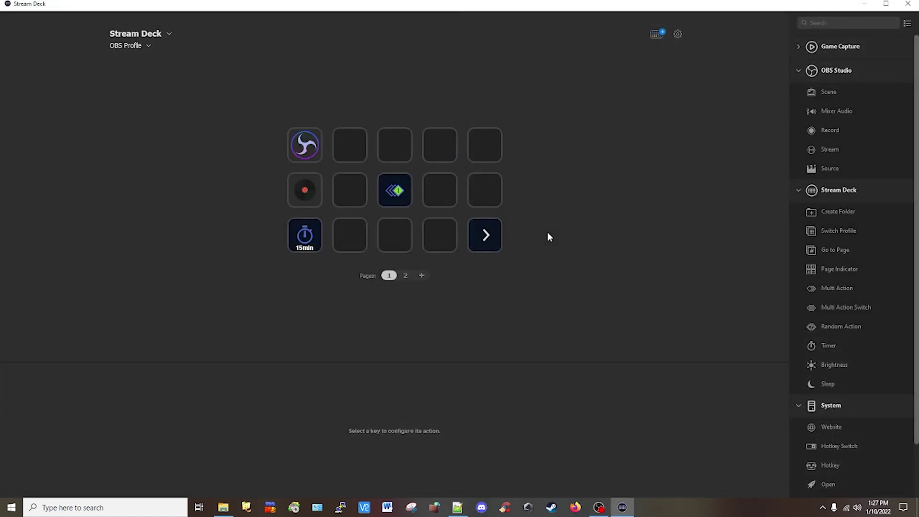
# - Move the switch key to row 1, column 3 and preview its two states
pyautogui.moveTo(395, 190); pyautogui.dragTo(391, 149)
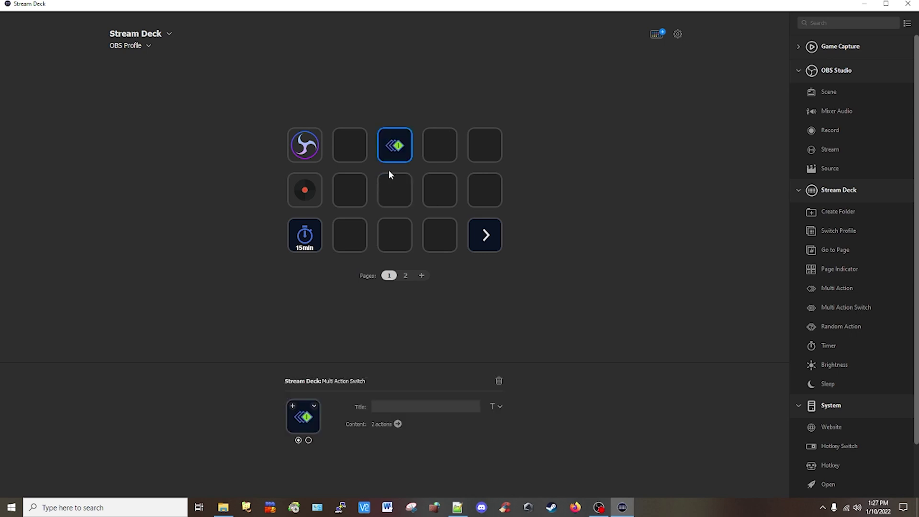
pyautogui.click(308, 440)
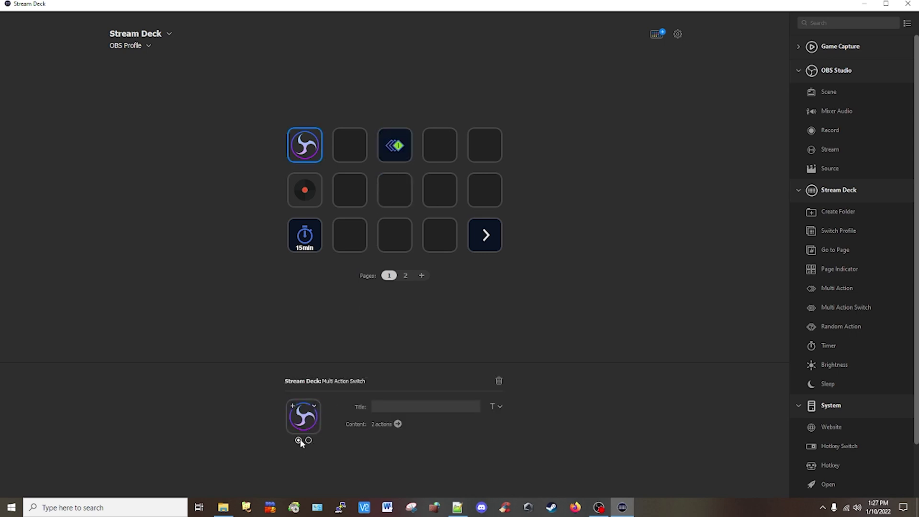
pyautogui.click(388, 160)
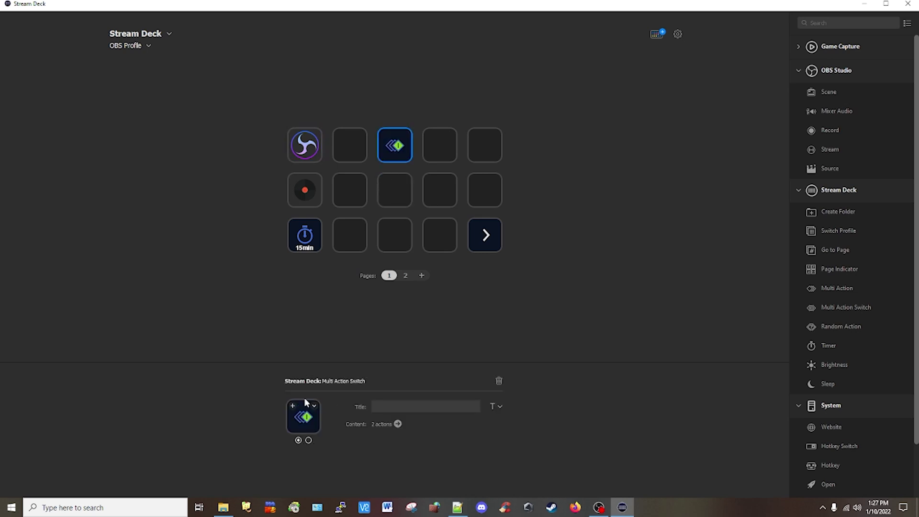
pyautogui.click(297, 440)
pyautogui.click(308, 440)
pyautogui.click(298, 440)
pyautogui.click(309, 440)
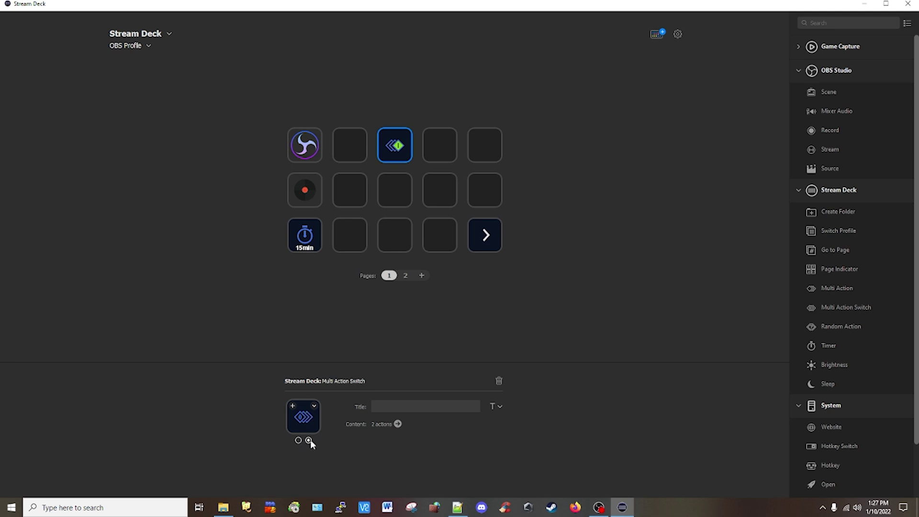
# - Open the key's icon options, return to state 1, and select the record key
pyautogui.click(314, 406)
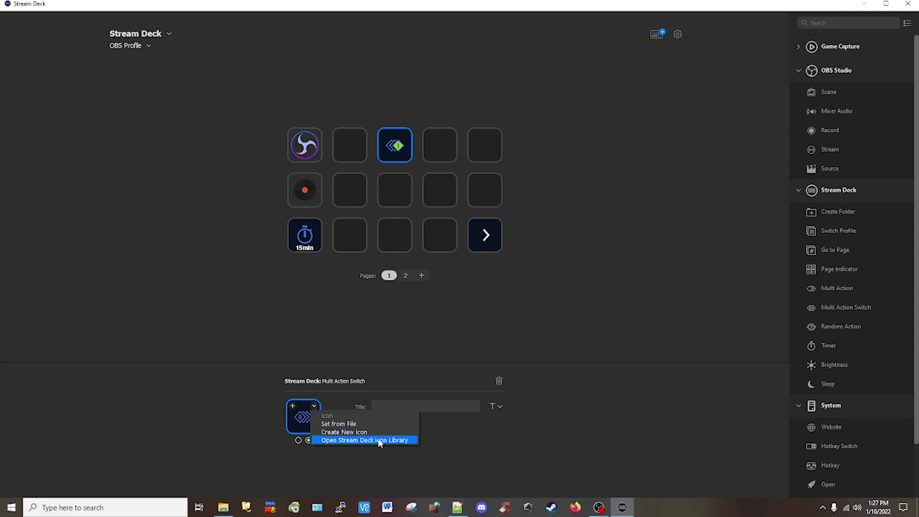
pyautogui.click(298, 440)
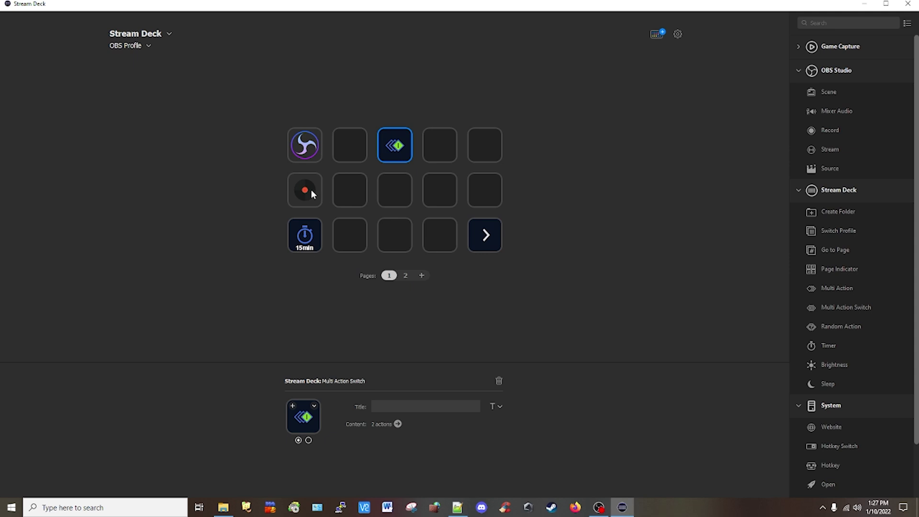
pyautogui.click(309, 188)
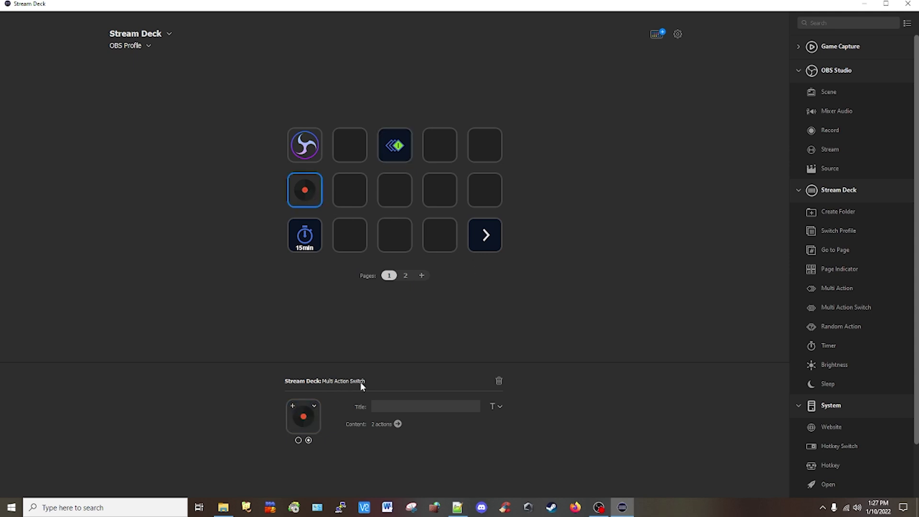
# - Open the record key's editor, inspect its F6 and F9 hotkeys in both states, then return to the grid
pyautogui.doubleClick(306, 193)
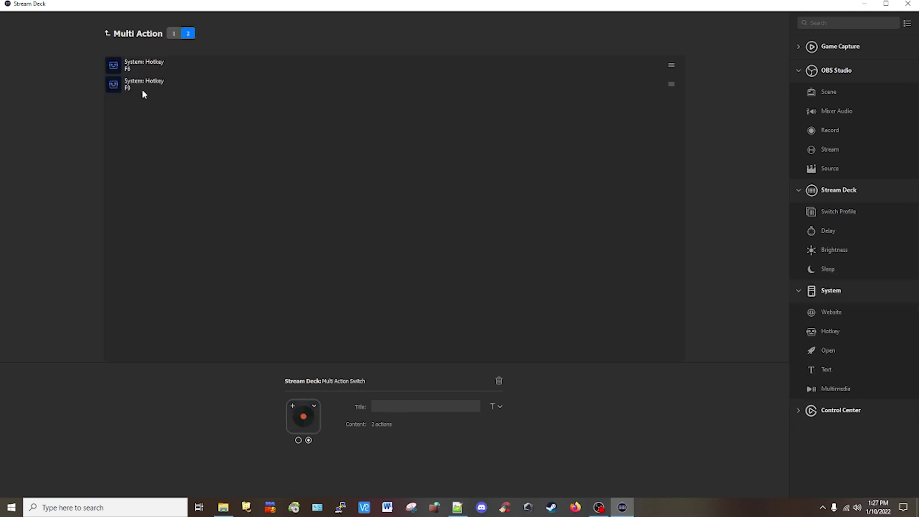
pyautogui.click(170, 65)
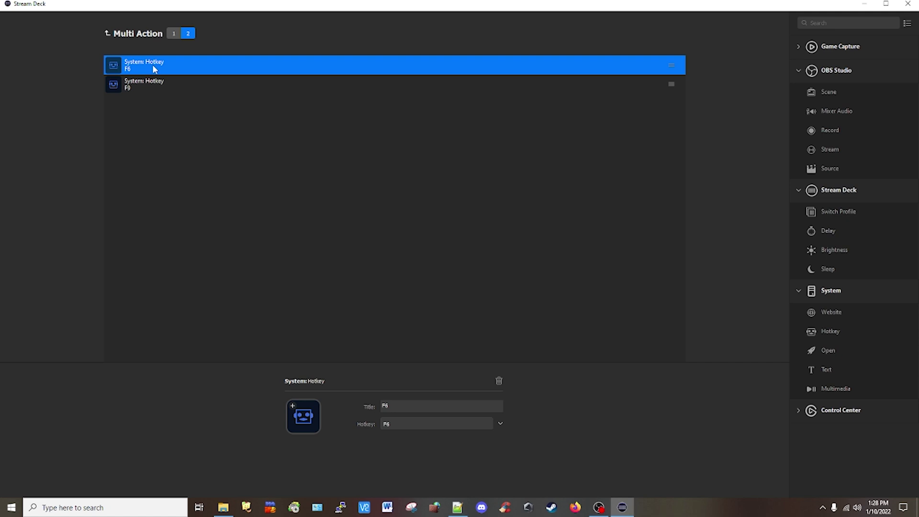
pyautogui.click(139, 86)
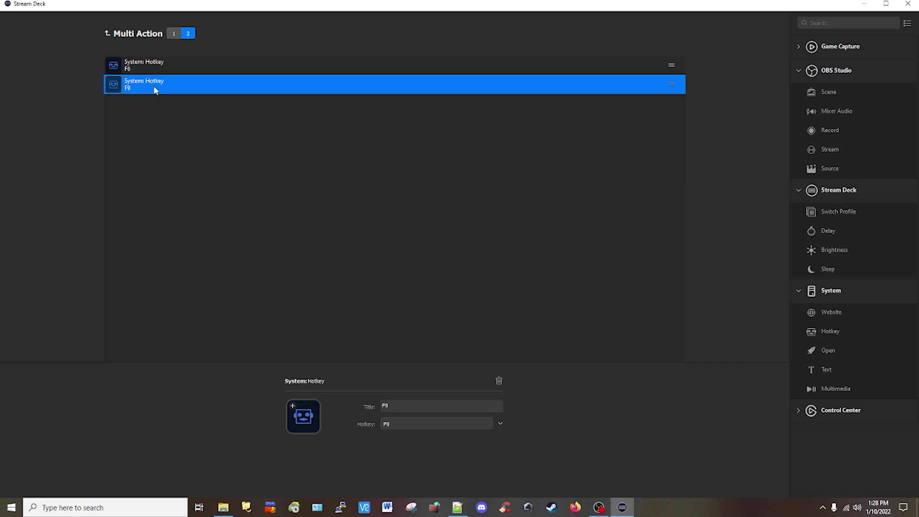
pyautogui.click(175, 35)
pyautogui.click(137, 67)
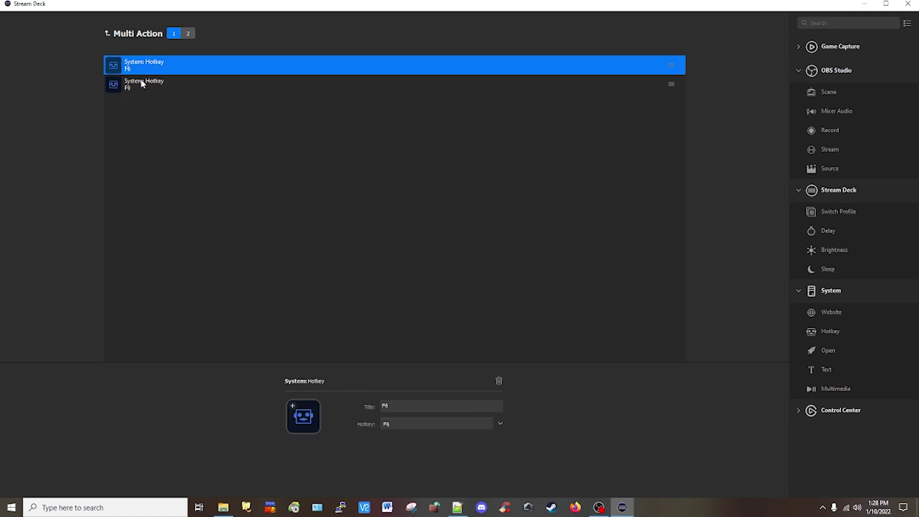
pyautogui.click(188, 33)
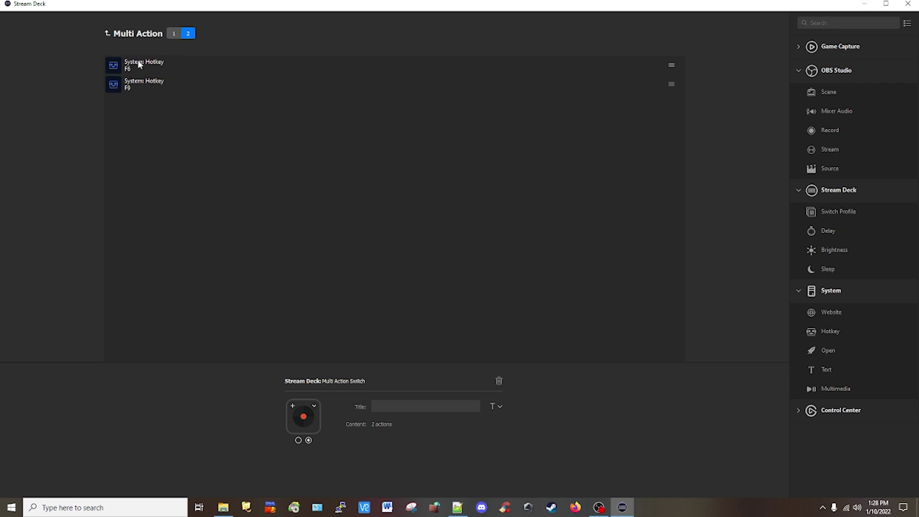
pyautogui.click(172, 35)
pyautogui.press('Escape')
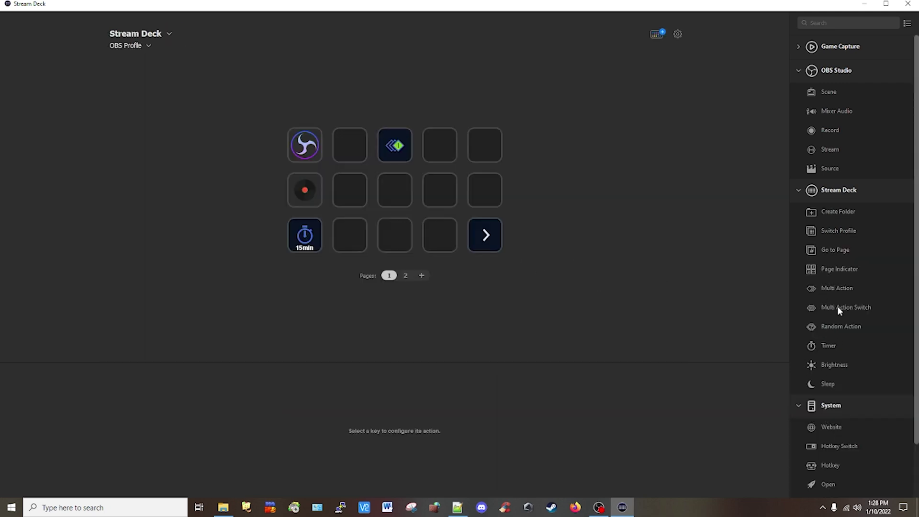
# - Place a Multi Action Switch in row 2, column 3 with F6 and F9 hotkey actions in state 1
pyautogui.moveTo(838, 306); pyautogui.dragTo(401, 186)
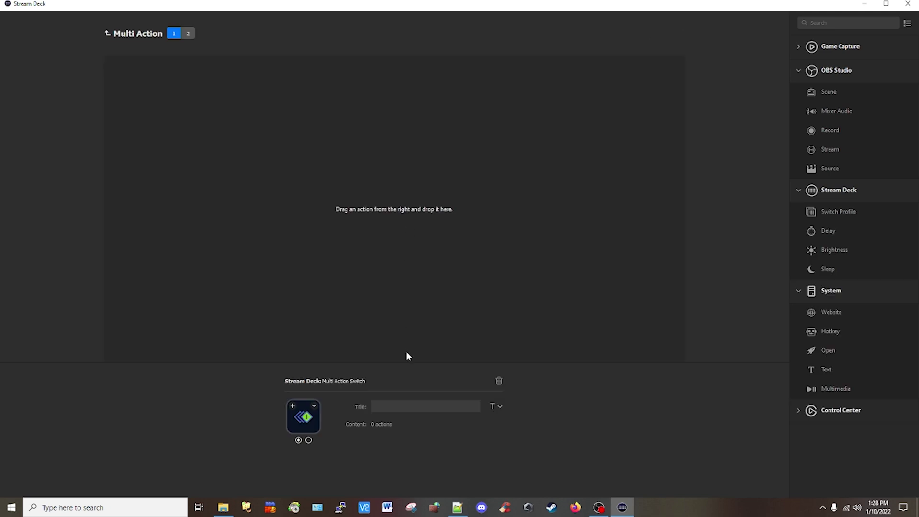
pyautogui.moveTo(834, 332); pyautogui.dragTo(397, 192)
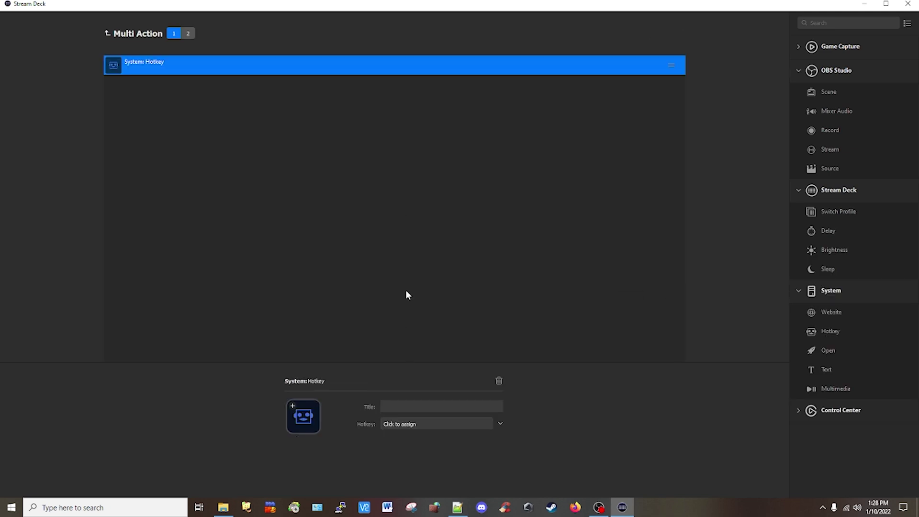
pyautogui.click(432, 426)
pyautogui.press('F6')
pyautogui.moveTo(826, 334); pyautogui.dragTo(425, 228)
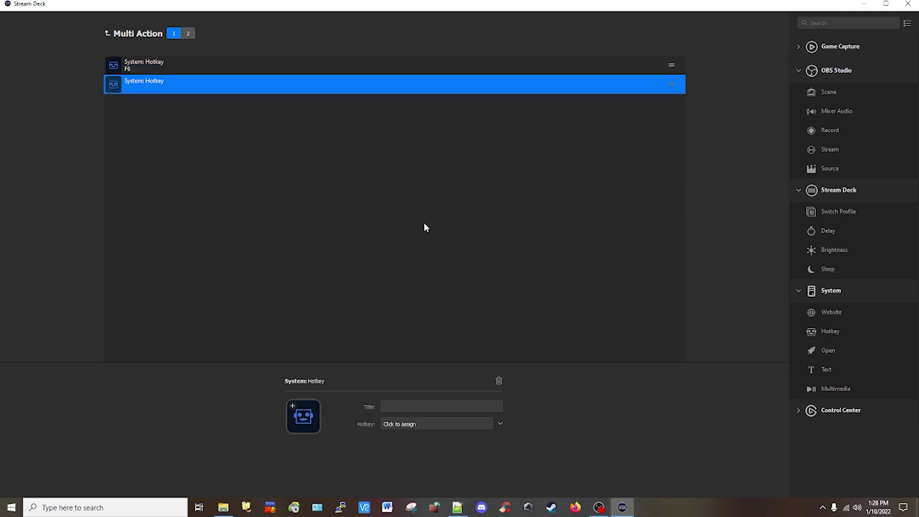
pyautogui.click(431, 425)
pyautogui.press('F9')
# - Review state 1's F6 and F9 hotkeys, add a hotkey to state 2, and return to the grid
pyautogui.click(146, 72)
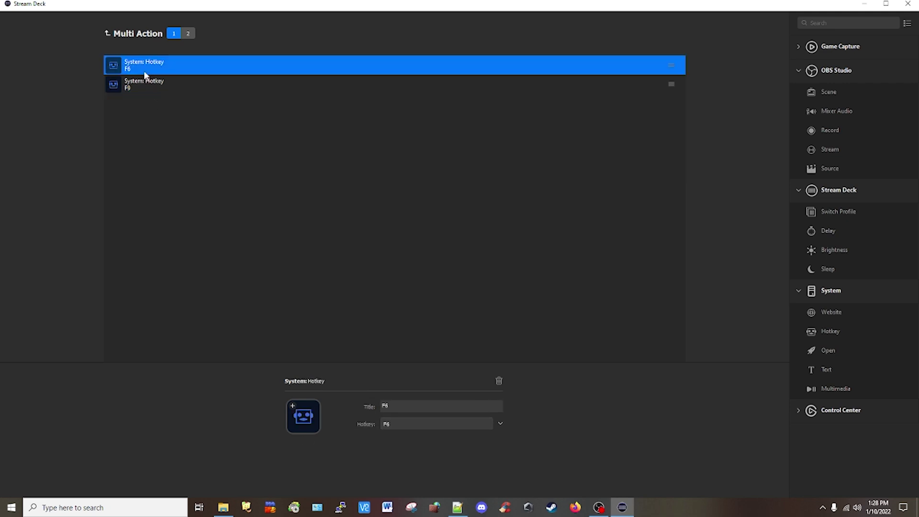
pyautogui.click(188, 33)
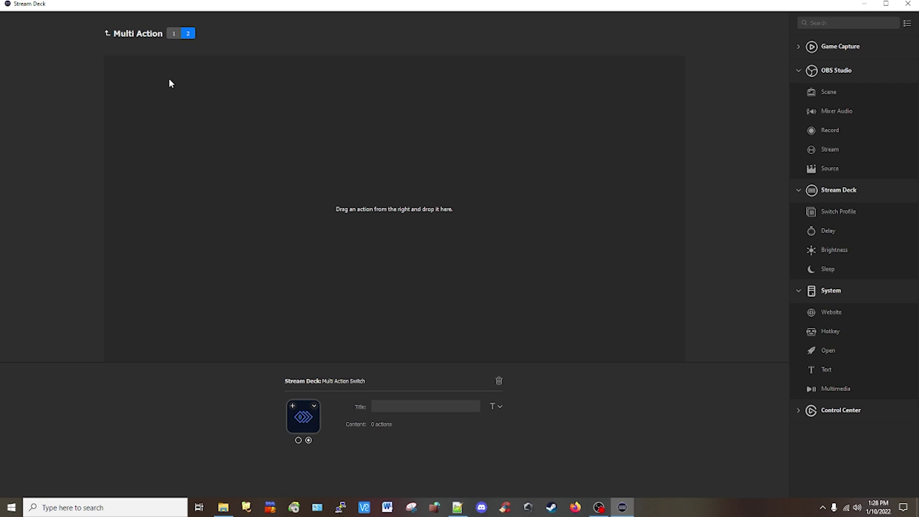
pyautogui.click(174, 34)
pyautogui.click(141, 82)
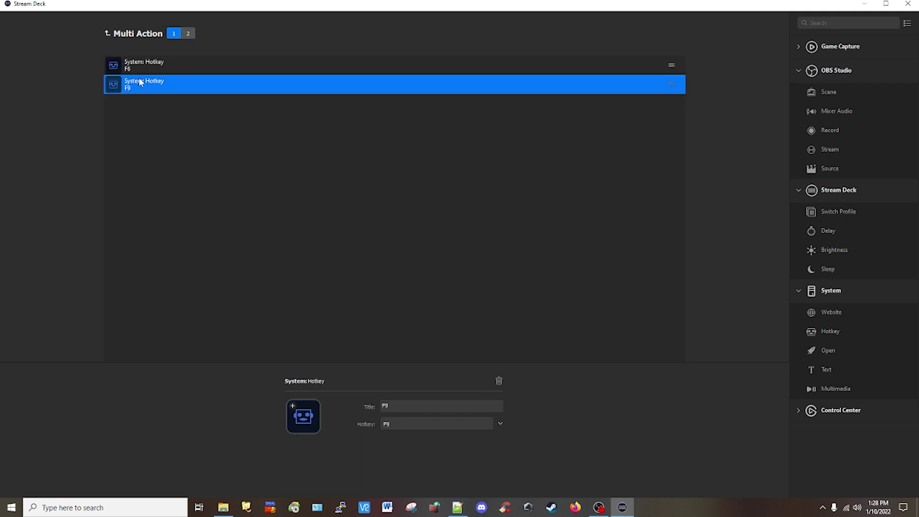
pyautogui.click(188, 34)
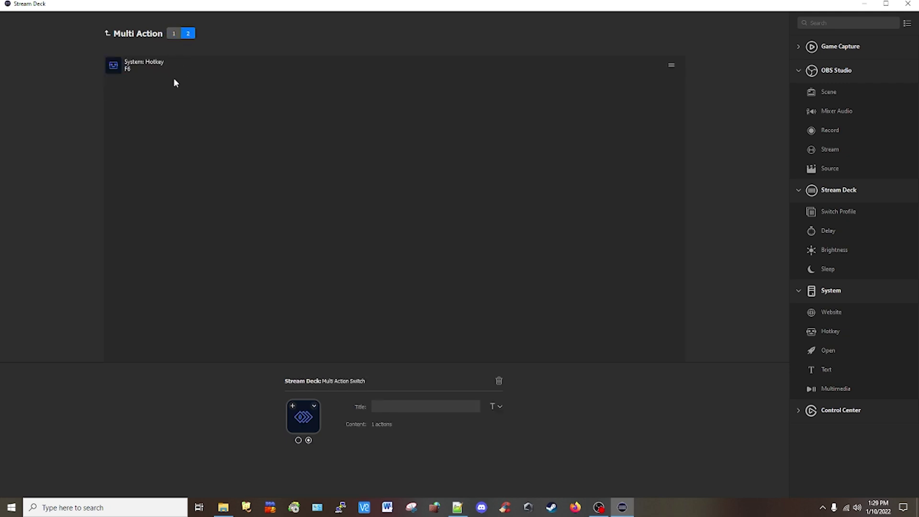
pyautogui.click(174, 82)
pyautogui.click(140, 232)
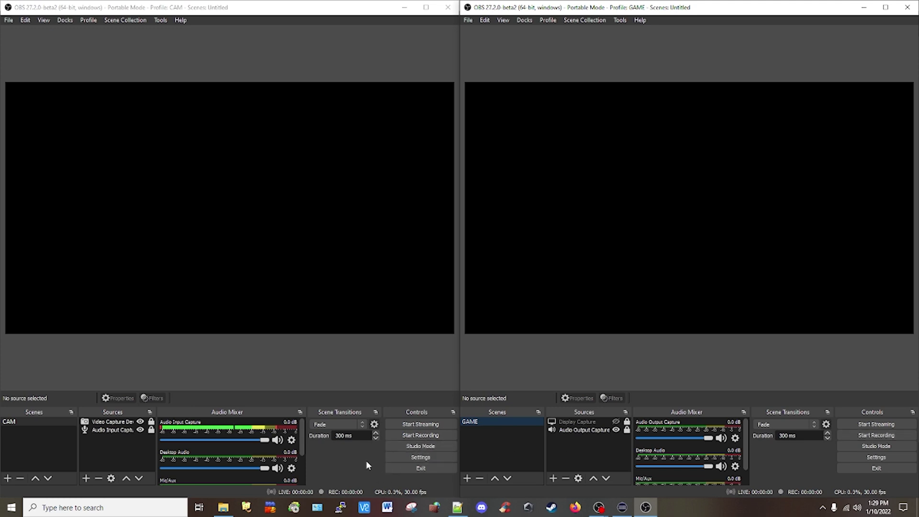
# - Start recording in both OBS instances with F9, then stop both with Ctrl+Shift+R
pyautogui.press('F9')
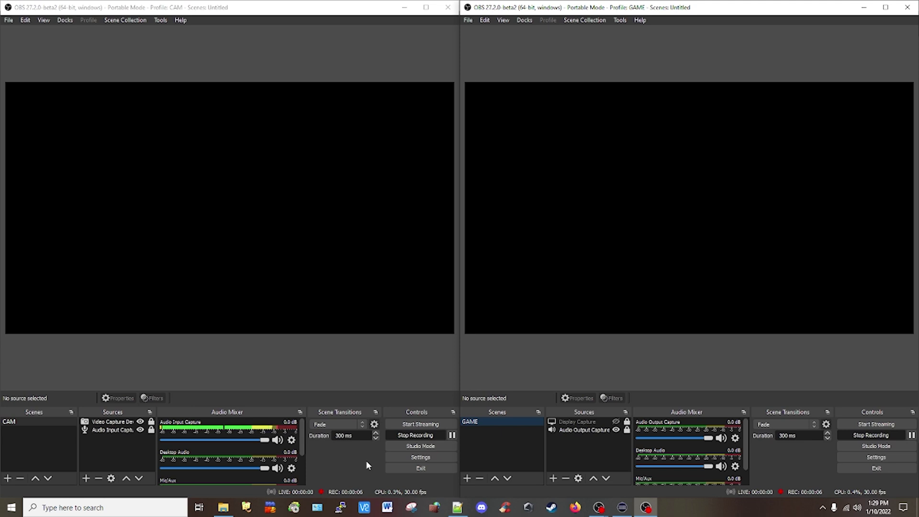
pyautogui.hotkey('ctrl', 'shift', 'r')
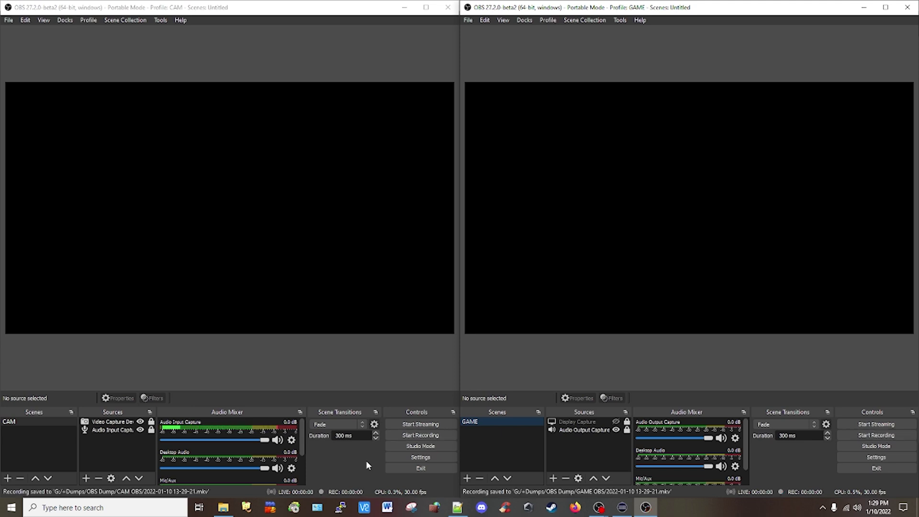